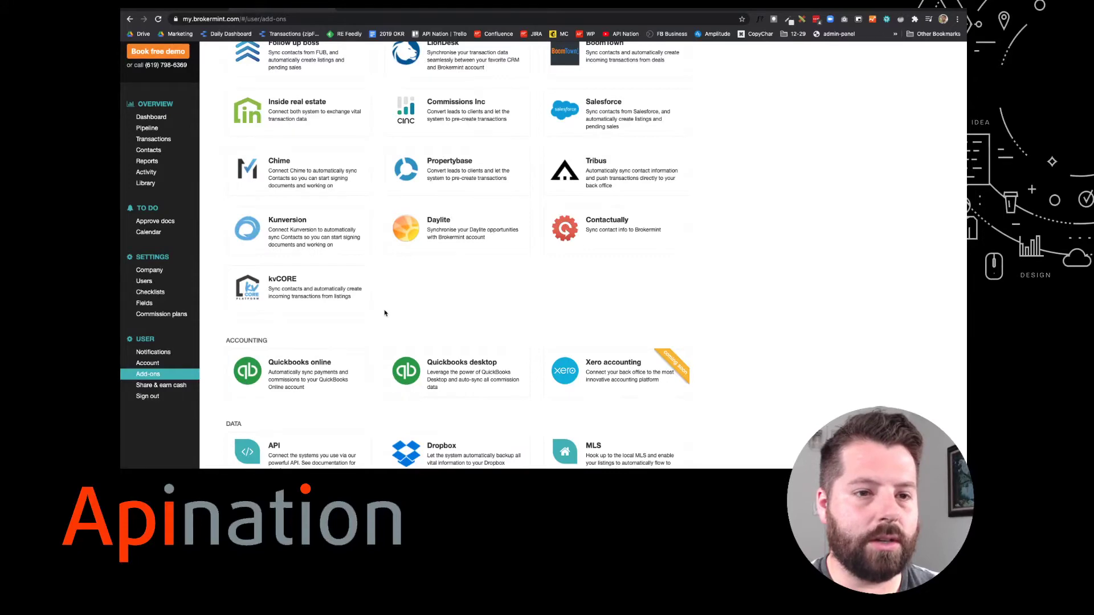
Open the Apination add-on in the Data section of Brokermint's add-ons and launch its configuration.
{"action": "scroll", "coordinate": [385, 313], "scroll_direction": "down", "scroll_amount": 5}
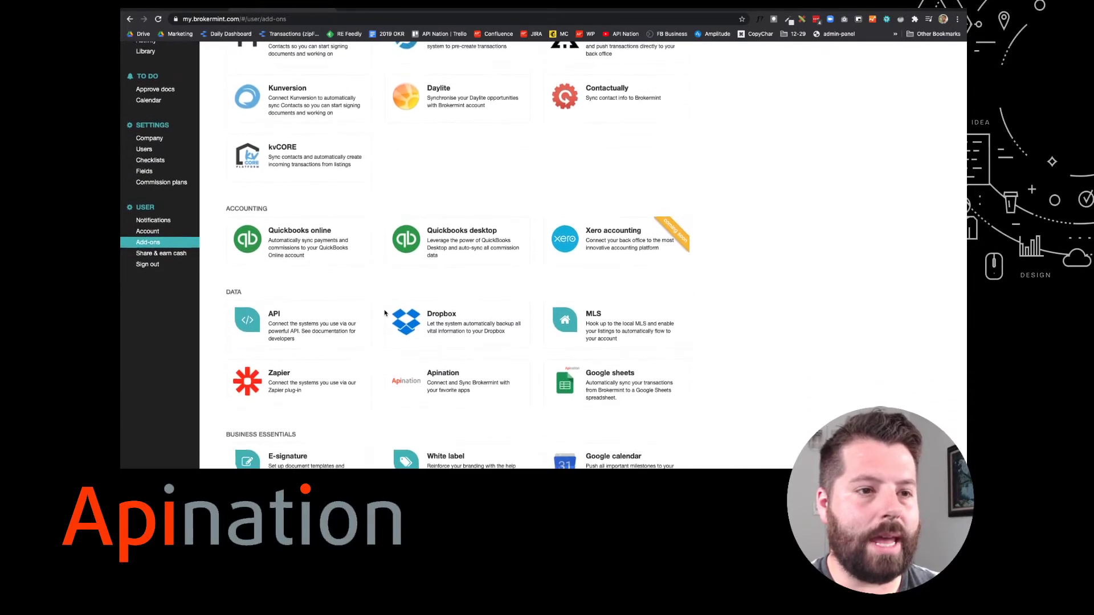
{"action": "left_click", "coordinate": [436, 383]}
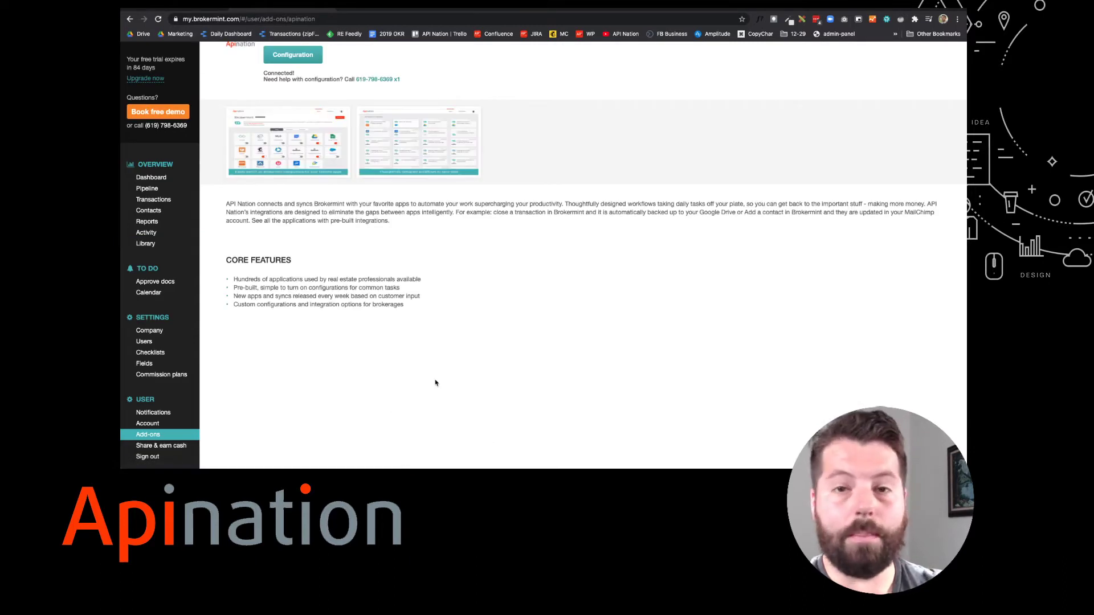
{"action": "scroll", "coordinate": [316, 106], "scroll_direction": "up", "scroll_amount": 1}
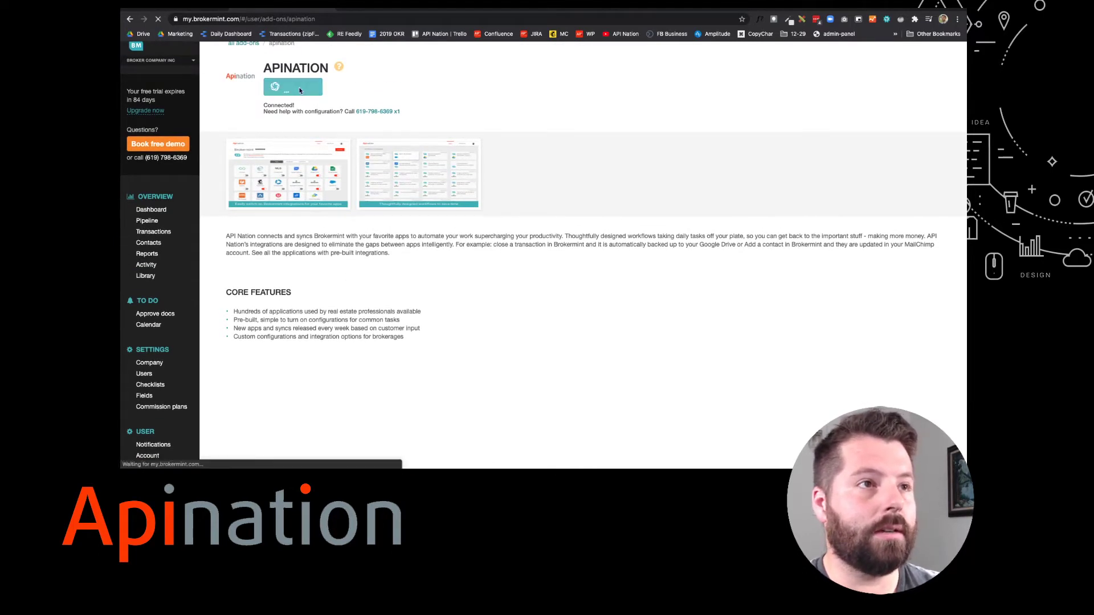
{"action": "left_click", "coordinate": [275, 87]}
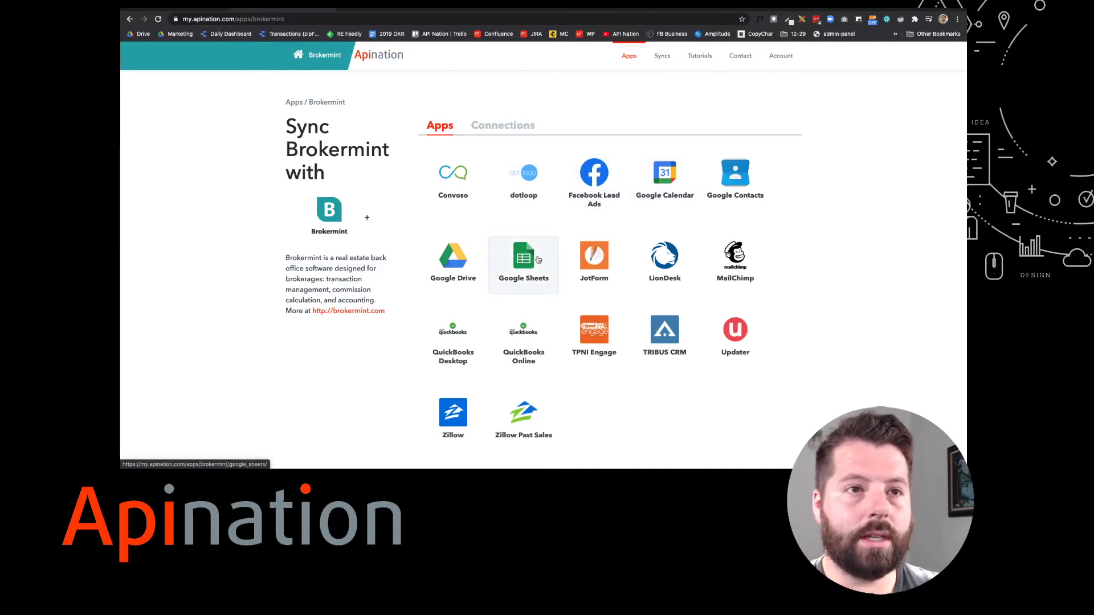
Choose dotloop as the app to sync with Brokermint and start using the "Sync dotloop Loops to Brokermint Transactions" template.
{"action": "left_click", "coordinate": [538, 195]}
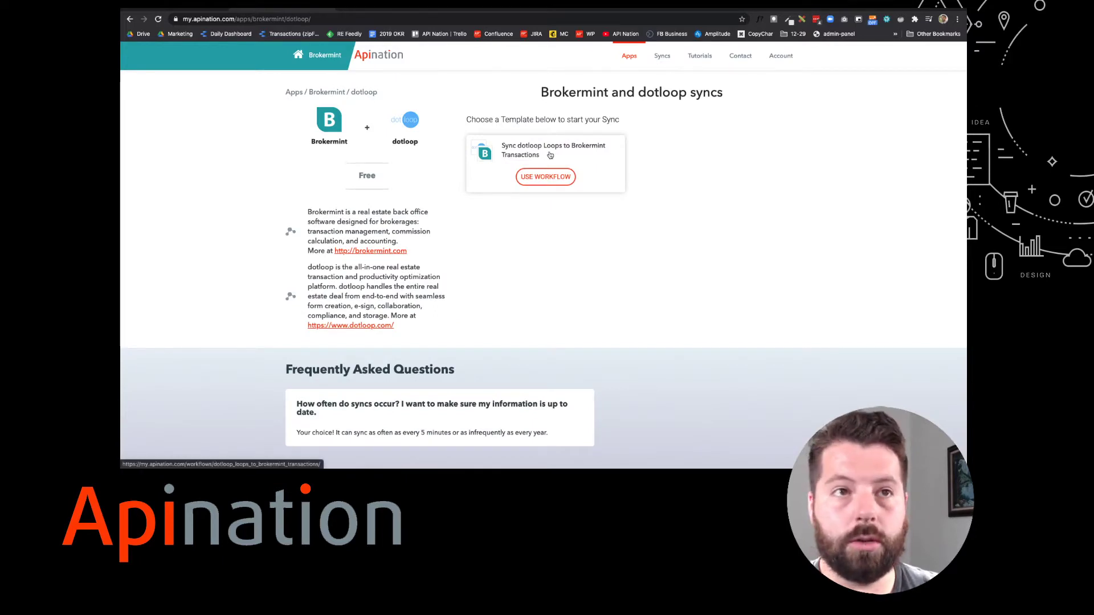
{"action": "left_click", "coordinate": [544, 182]}
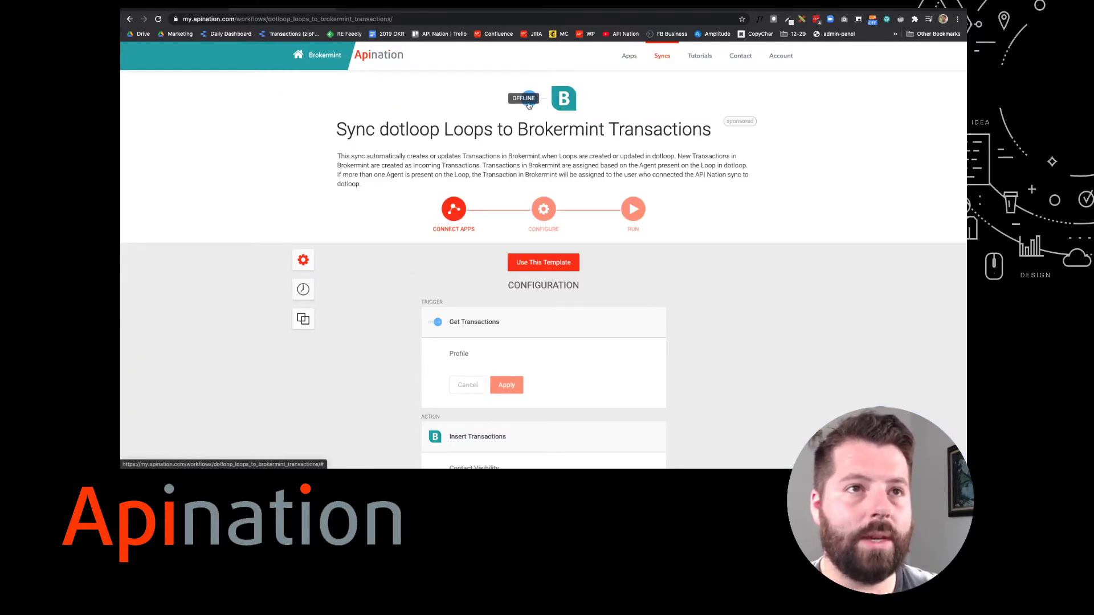
{"action": "left_click", "coordinate": [528, 261]}
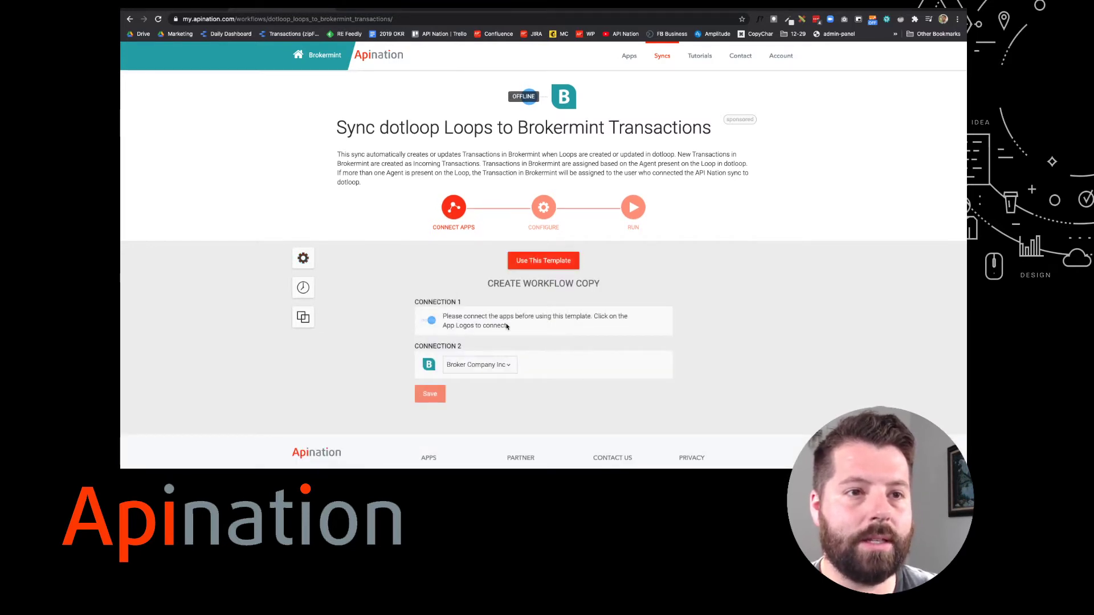
Connect the dotloop app by filling in the account's saved e-mail and password and signing in.
{"action": "left_click", "coordinate": [528, 100]}
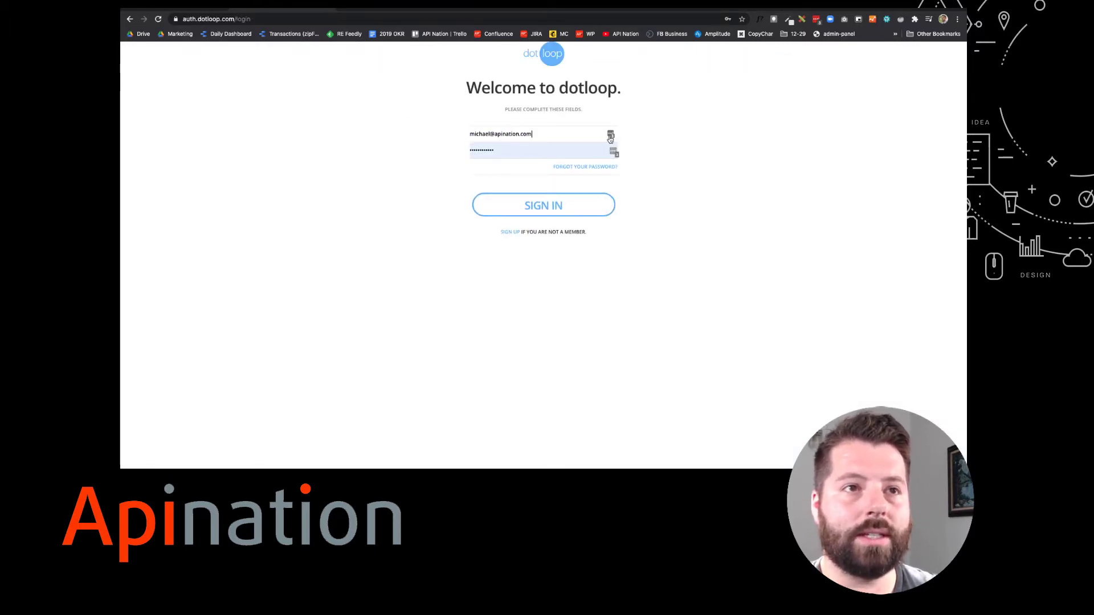
{"action": "left_click", "coordinate": [610, 135]}
{"action": "left_click", "coordinate": [513, 226]}
{"action": "left_click", "coordinate": [520, 207]}
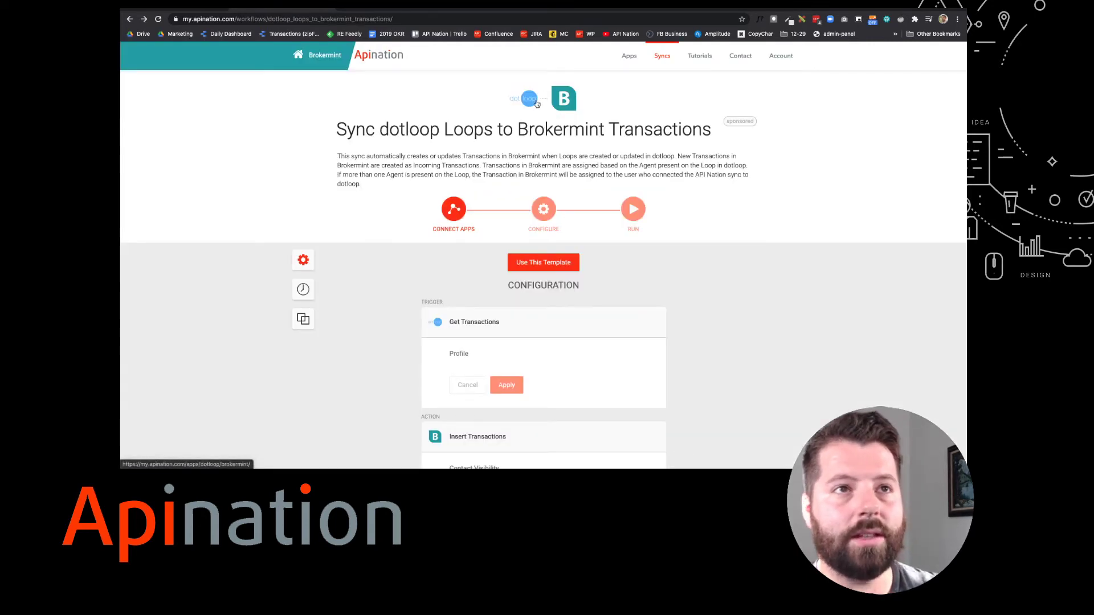
Create a workflow copy using the connected dotloop account and Broker Company Inc as the connections, and save it.
{"action": "scroll", "coordinate": [520, 285], "scroll_direction": "down", "scroll_amount": 2}
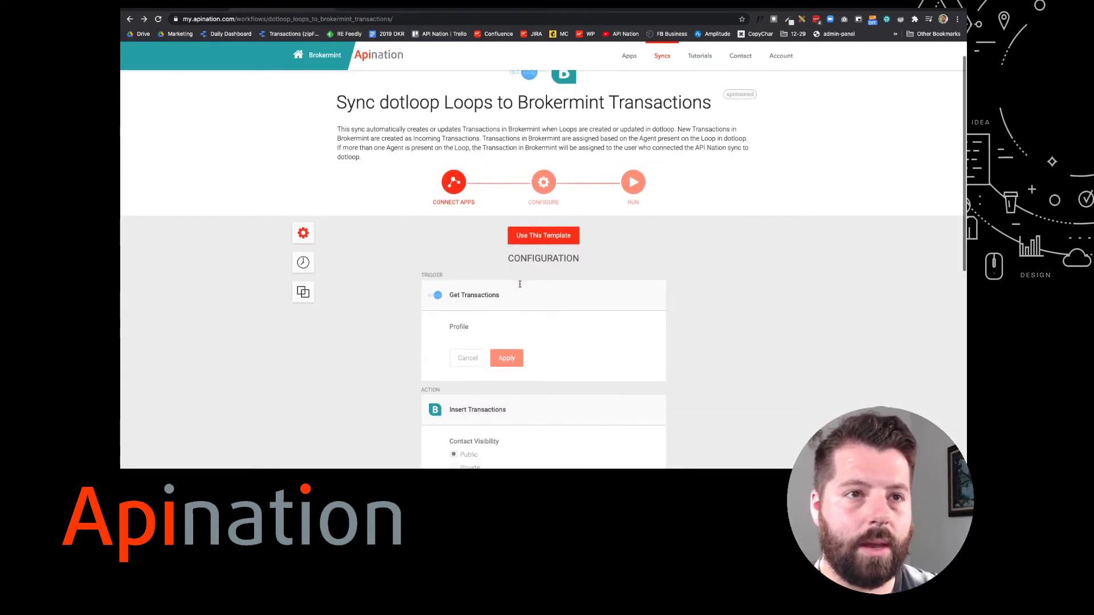
{"action": "left_click", "coordinate": [534, 177]}
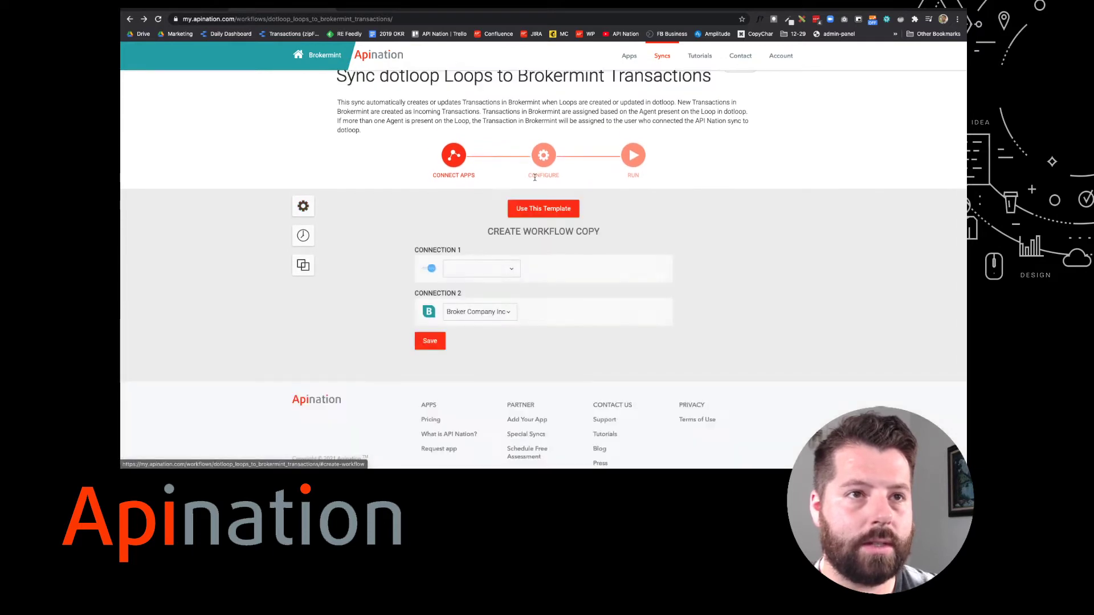
{"action": "left_click", "coordinate": [476, 270]}
{"action": "left_click", "coordinate": [466, 271]}
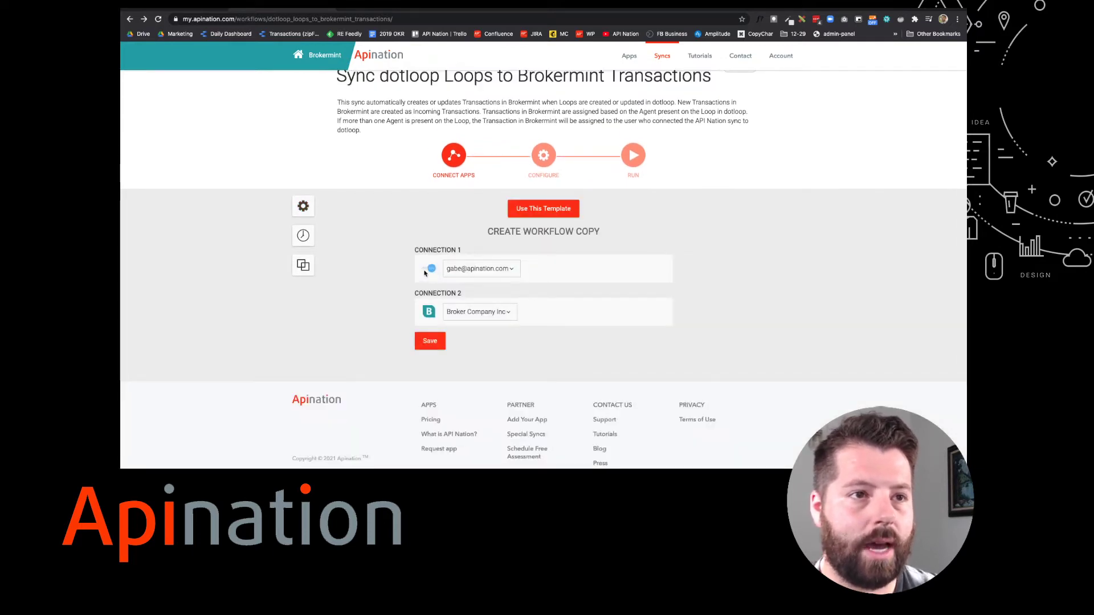
{"action": "left_click", "coordinate": [431, 342]}
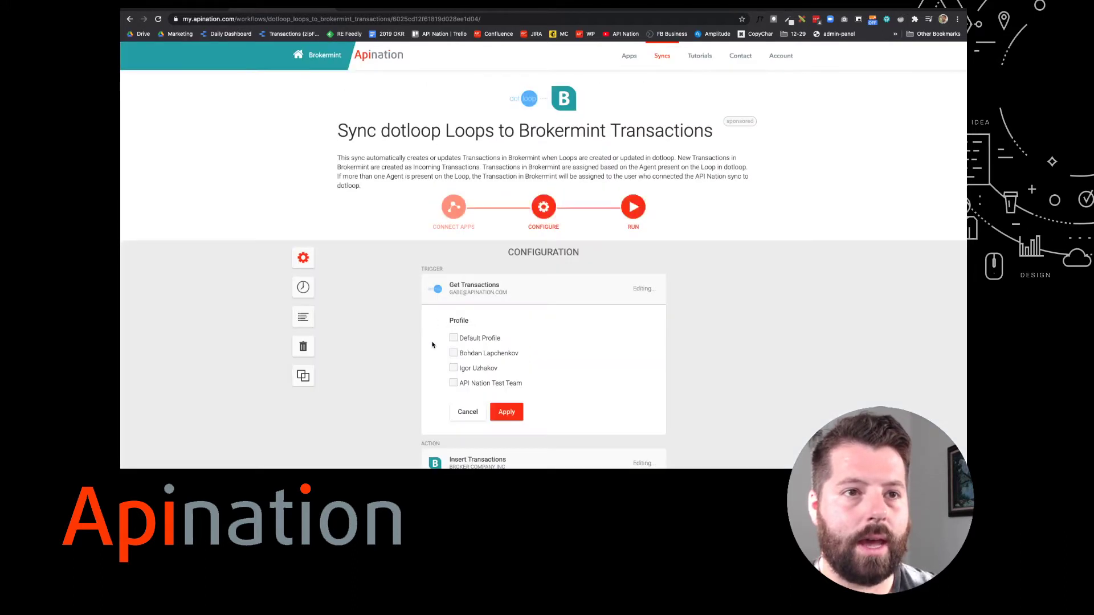
Select the dotloop profiles for the Get Transactions trigger, including Default Profile, and apply the trigger settings.
{"action": "scroll", "coordinate": [432, 345], "scroll_direction": "down", "scroll_amount": 3}
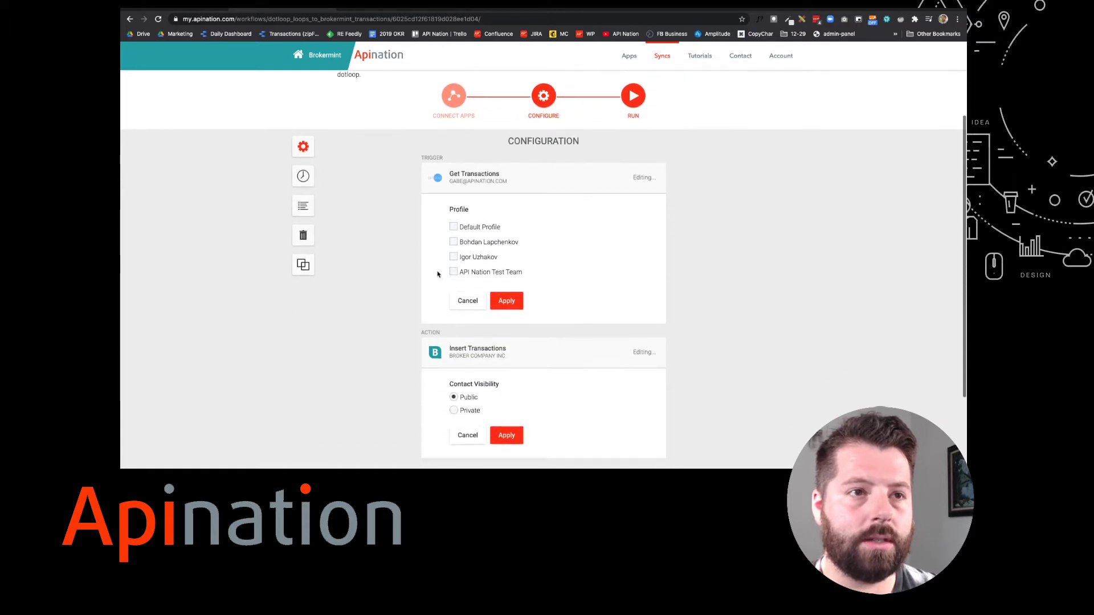
{"action": "left_click", "coordinate": [453, 227]}
{"action": "left_click", "coordinate": [453, 243]}
{"action": "left_click", "coordinate": [453, 257]}
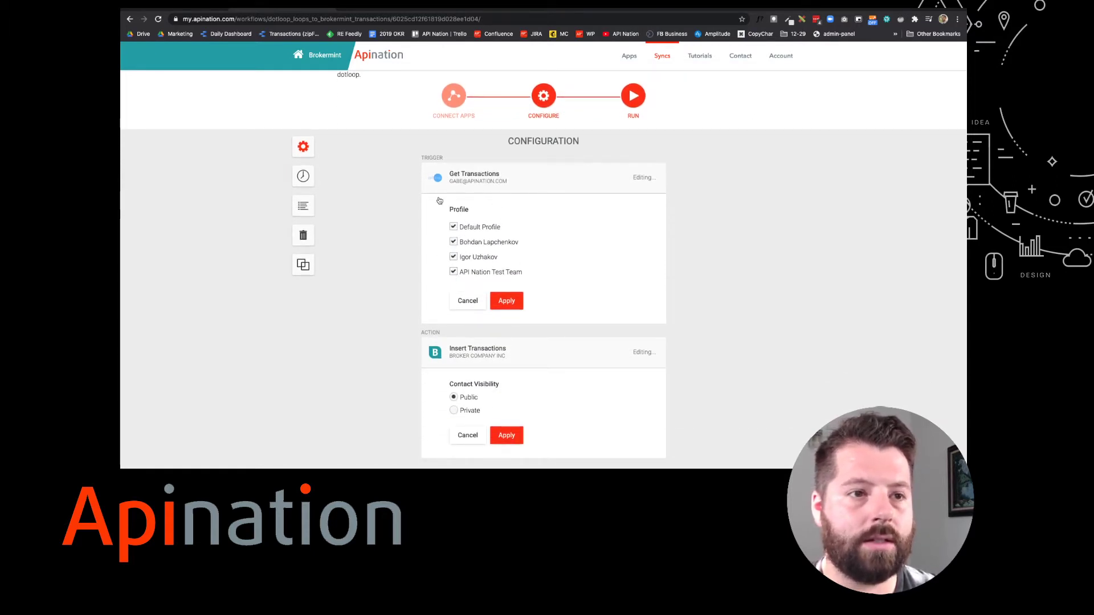
{"action": "scroll", "coordinate": [401, 283], "scroll_direction": "down", "scroll_amount": 1}
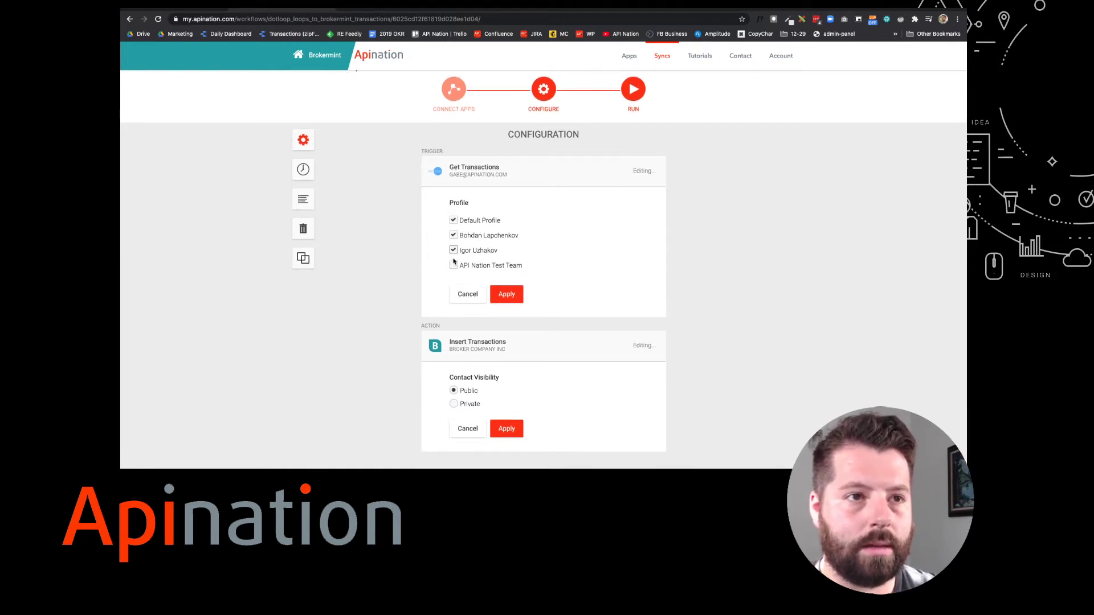
{"action": "left_click", "coordinate": [501, 295]}
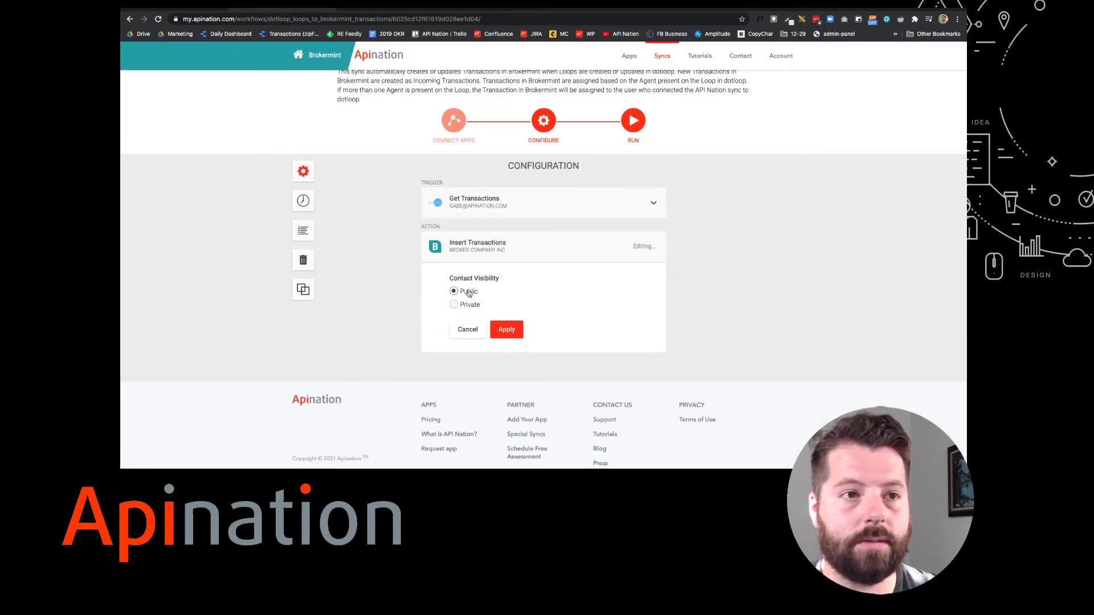
Apply Public contact visibility to the Insert Transactions action and run the sync.
{"action": "left_click", "coordinate": [506, 330]}
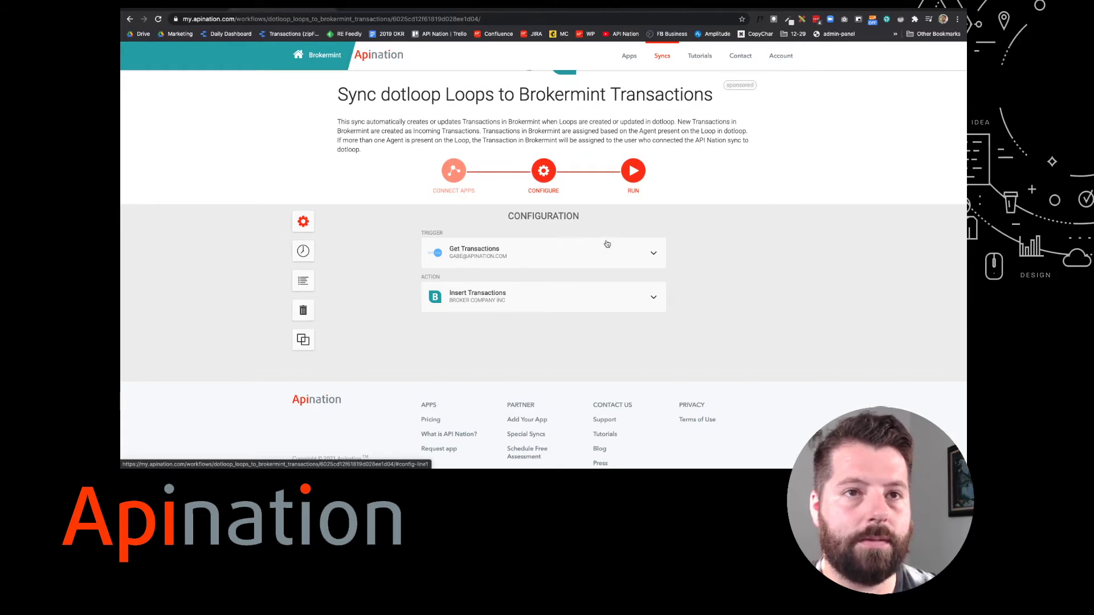
{"action": "left_click", "coordinate": [634, 177]}
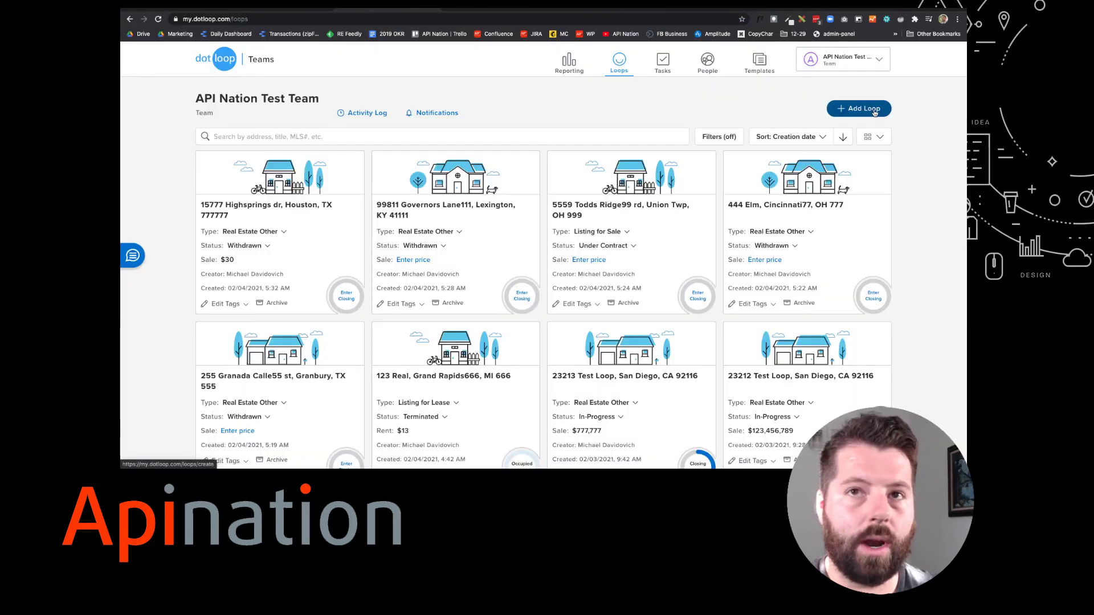
Add a new loop in dotloop and name it by entering the property address and choosing a suggested match.
{"action": "left_click", "coordinate": [860, 107]}
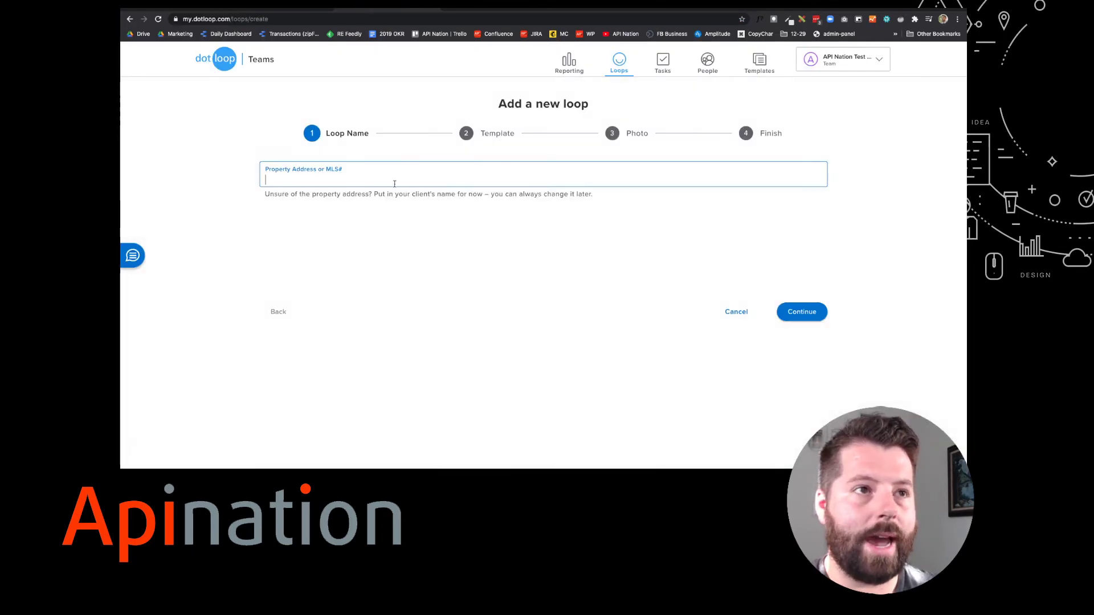
{"action": "type", "text": "555 main st"}
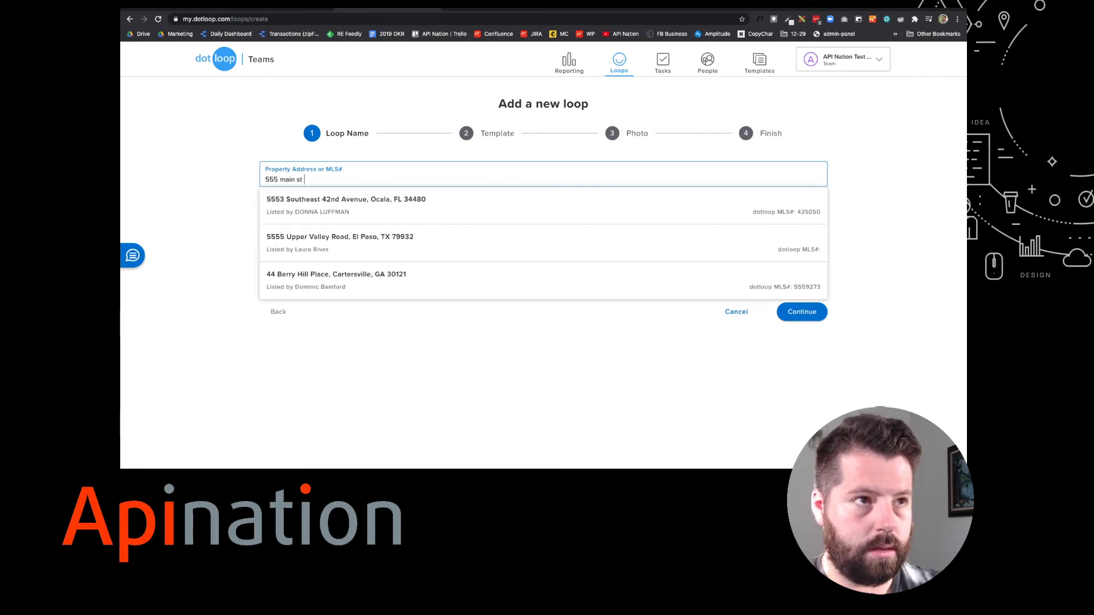
{"action": "left_click", "coordinate": [345, 232]}
{"action": "left_click", "coordinate": [802, 311]}
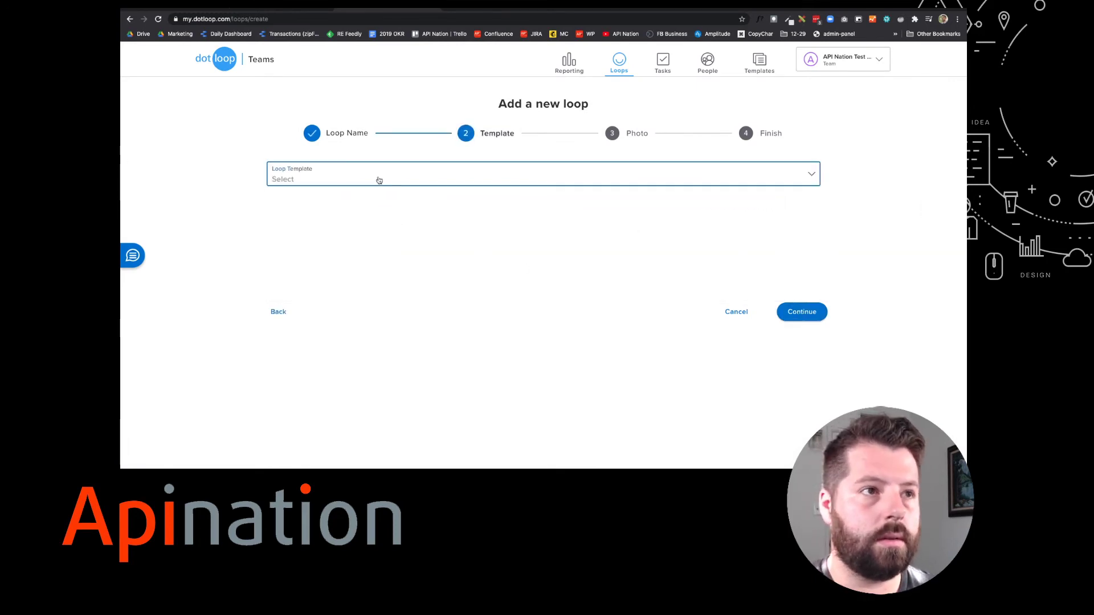
Select a template for the new loop and finish creating it without uploading a photo.
{"action": "left_click", "coordinate": [379, 179]}
{"action": "left_click", "coordinate": [358, 221]}
{"action": "left_click", "coordinate": [805, 313]}
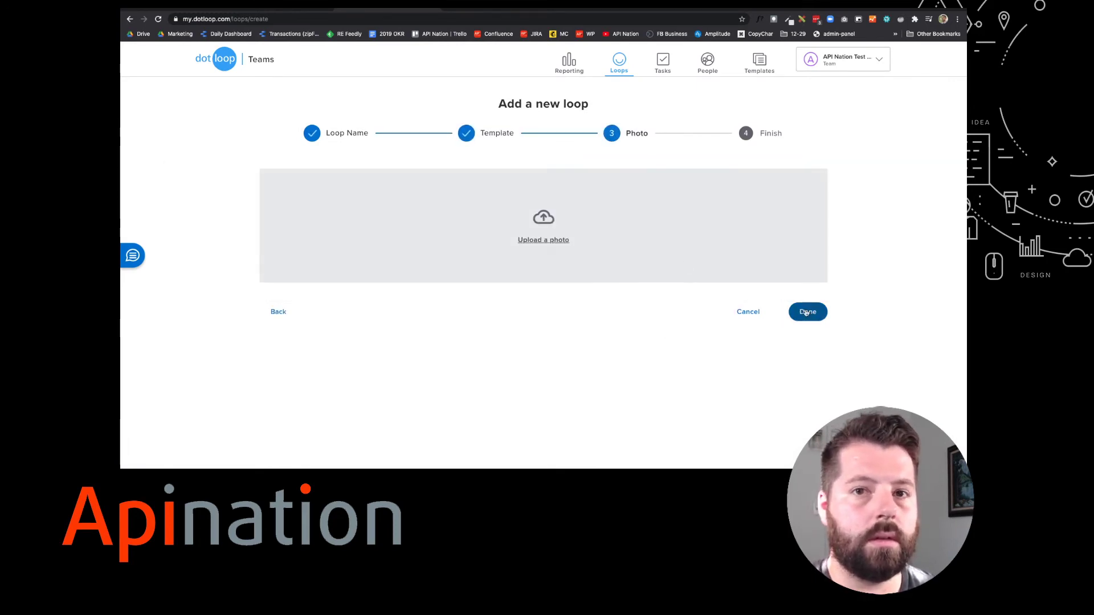
{"action": "left_click", "coordinate": [809, 312]}
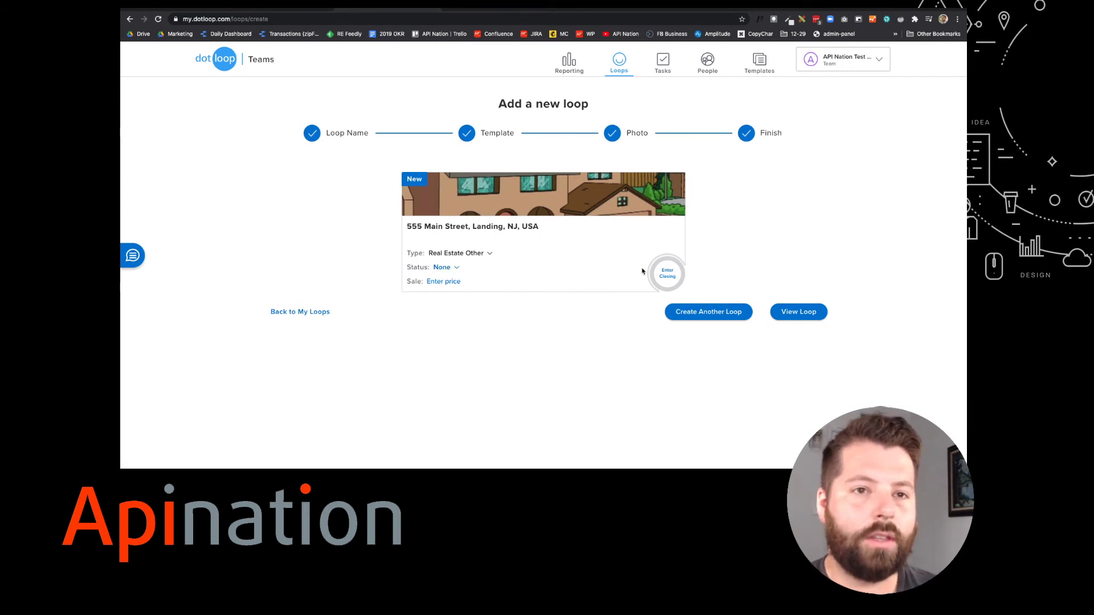
Open the new loop's details and set the transaction type to Listing for Sale and the loop status to Active Listing.
{"action": "left_click", "coordinate": [501, 227]}
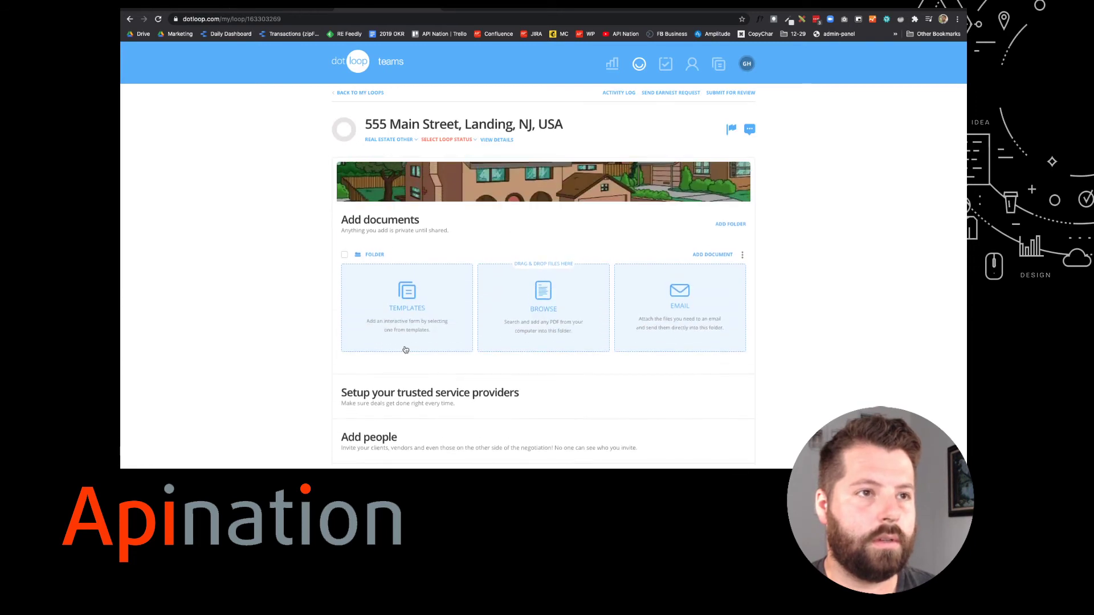
{"action": "left_click", "coordinate": [496, 98]}
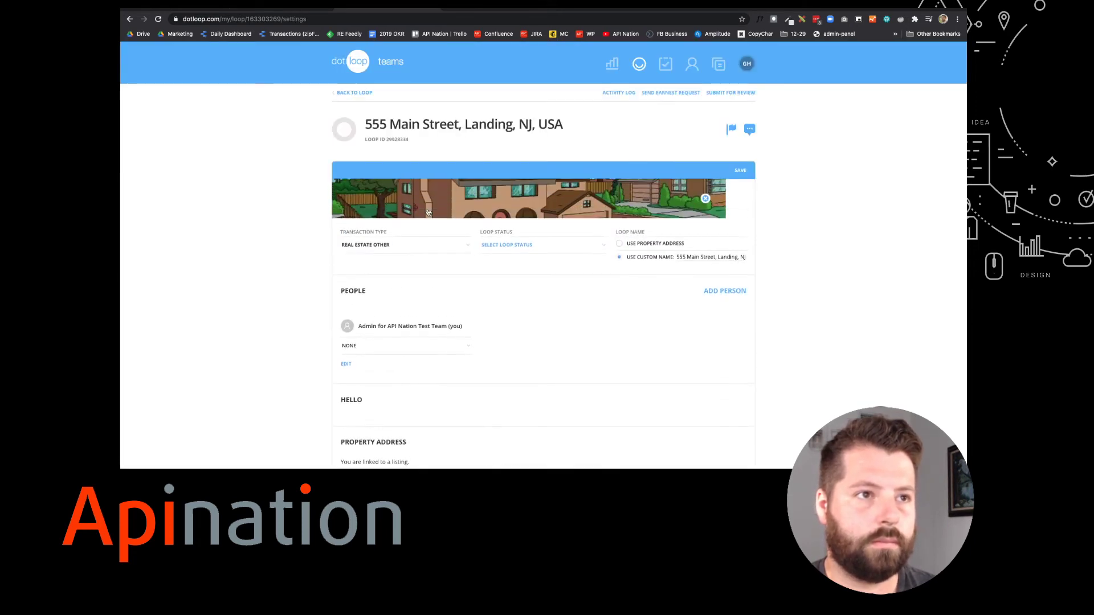
{"action": "left_click", "coordinate": [438, 256]}
{"action": "left_click", "coordinate": [399, 298]}
{"action": "left_click", "coordinate": [541, 245]}
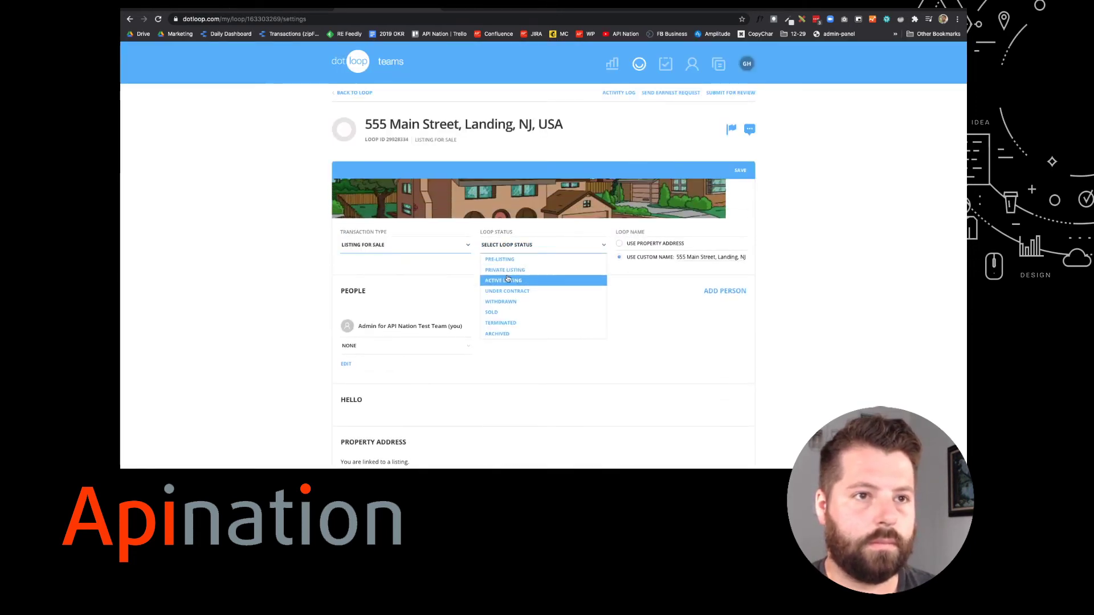
{"action": "left_click", "coordinate": [506, 279]}
Enter a purchase price of 250000, a sale commission rate of 5, and commission split percentages of 2 buy side and 3 sell side.
{"action": "scroll", "coordinate": [506, 279], "scroll_direction": "down", "scroll_amount": 4}
{"action": "scroll", "coordinate": [435, 322], "scroll_direction": "down", "scroll_amount": 4}
{"action": "left_click", "coordinate": [418, 269]}
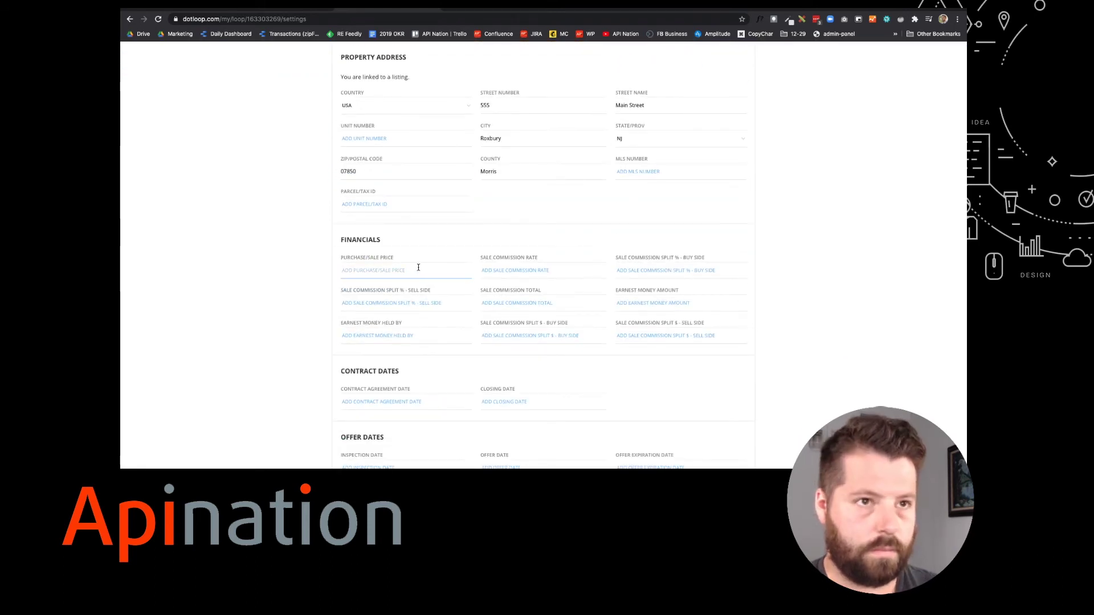
{"action": "type", "text": "250000"}
{"action": "key", "text": "Tab"}
{"action": "scroll", "coordinate": [467, 265], "scroll_direction": "down", "scroll_amount": 1}
{"action": "type", "text": "5"}
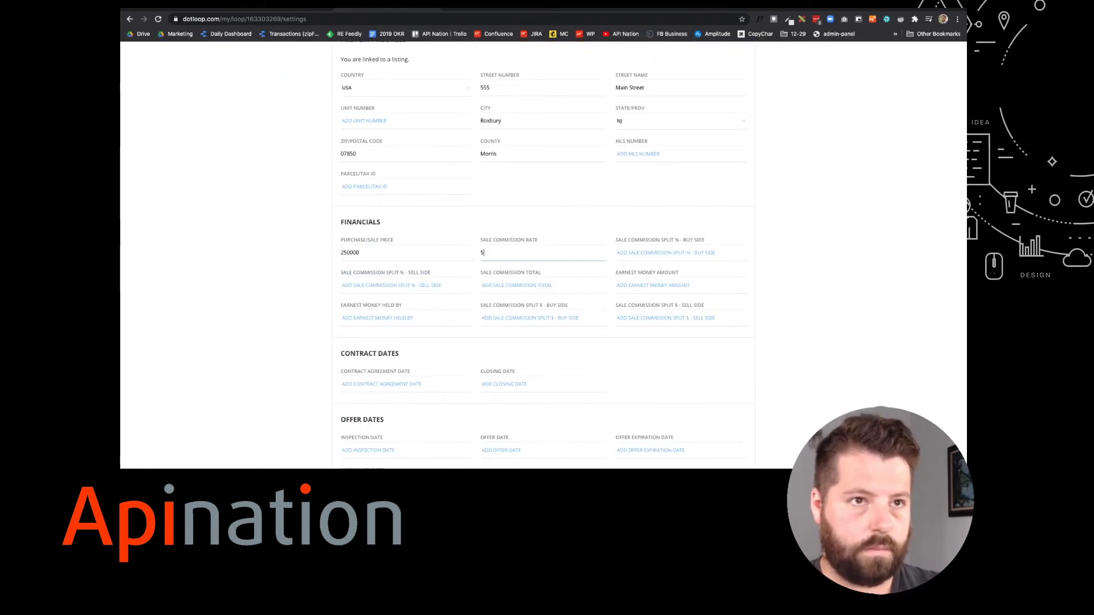
{"action": "left_click", "coordinate": [657, 236]}
{"action": "type", "text": "2"}
{"action": "key", "text": "Tab"}
{"action": "type", "text": "3"}
Pick a contract agreement date and a closing date in the loop's contract dates.
{"action": "scroll", "coordinate": [443, 302], "scroll_direction": "down", "scroll_amount": 3}
{"action": "left_click", "coordinate": [393, 284]}
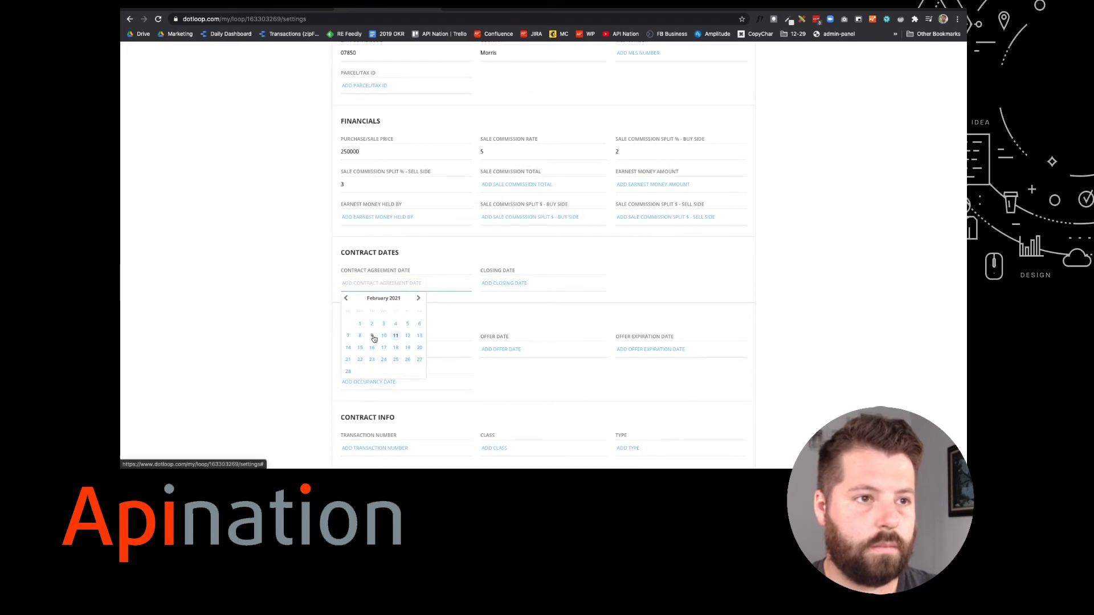
{"action": "left_click", "coordinate": [436, 340]}
{"action": "left_click", "coordinate": [513, 283]}
{"action": "left_click", "coordinate": [519, 326]}
Set the listing date to 02/12/2021 and the original price to 200000 in the listing information, and save the loop details.
{"action": "scroll", "coordinate": [436, 342], "scroll_direction": "down", "scroll_amount": 10}
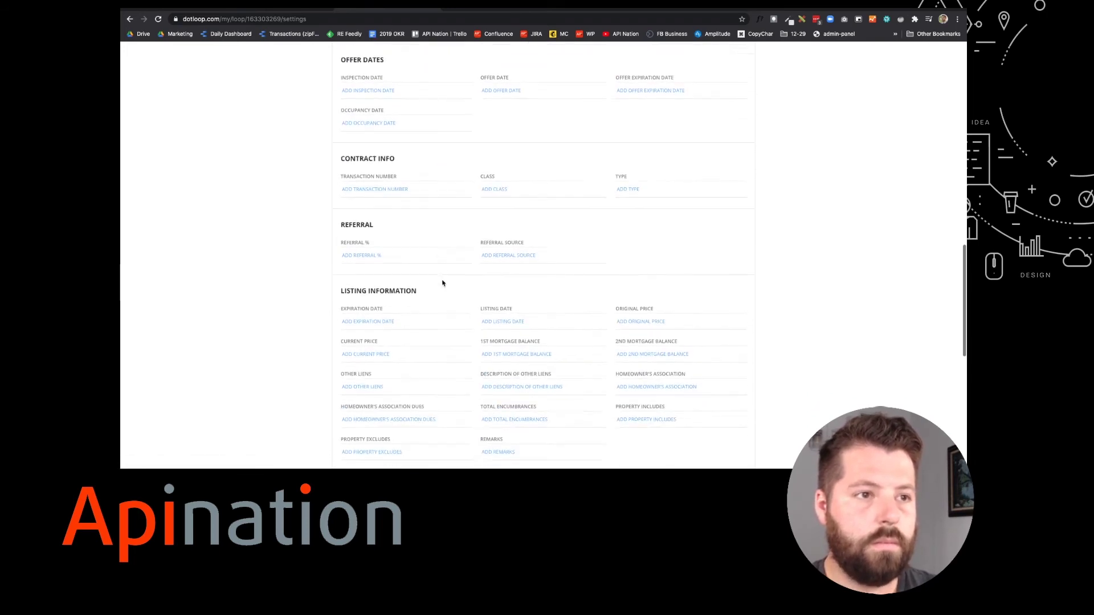
{"action": "left_click", "coordinate": [504, 211]}
{"action": "left_click", "coordinate": [547, 269]}
{"action": "left_click", "coordinate": [631, 213]}
{"action": "type", "text": "200000"}
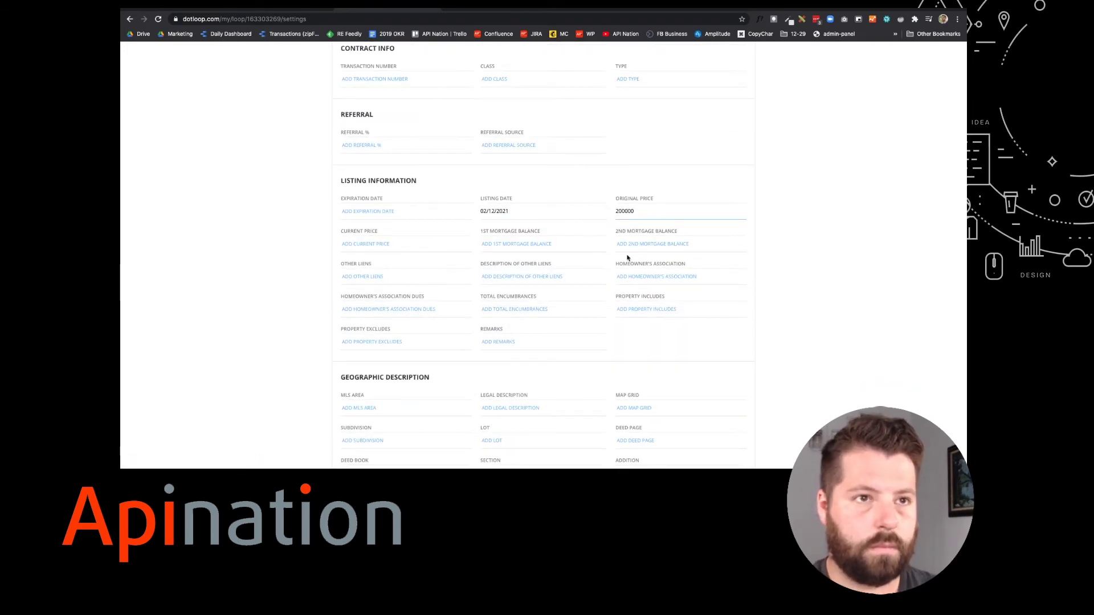
{"action": "scroll", "coordinate": [630, 255], "scroll_direction": "down", "scroll_amount": 1}
{"action": "scroll", "coordinate": [435, 235], "scroll_direction": "down", "scroll_amount": 5}
{"action": "left_click", "coordinate": [713, 372]}
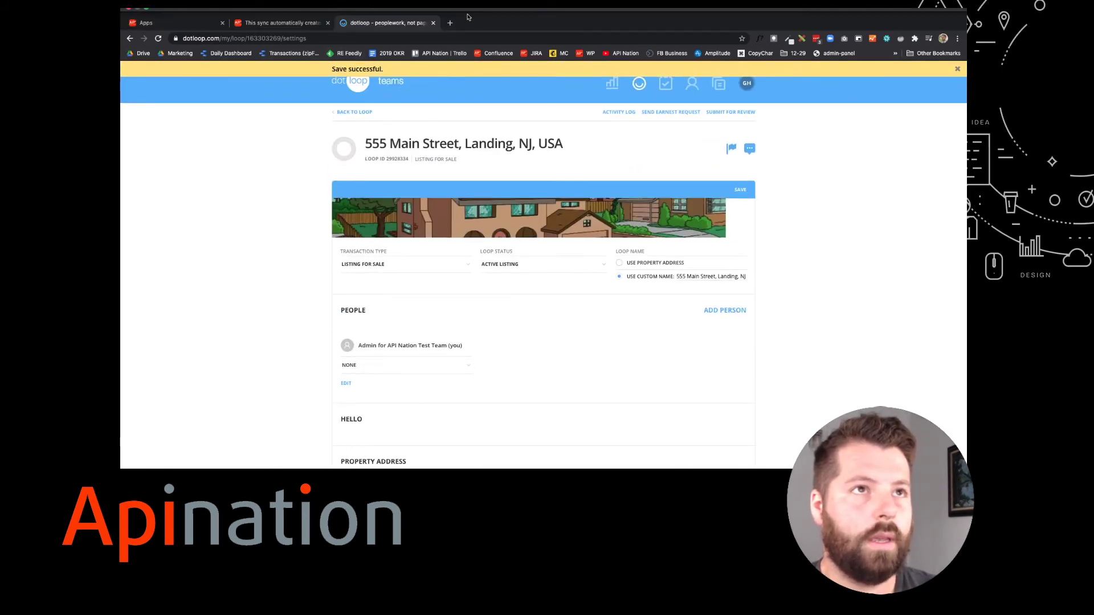
Open the brokermint.com website in a new browser tab.
{"action": "left_click", "coordinate": [448, 23]}
{"action": "type", "text": "brokermint"}
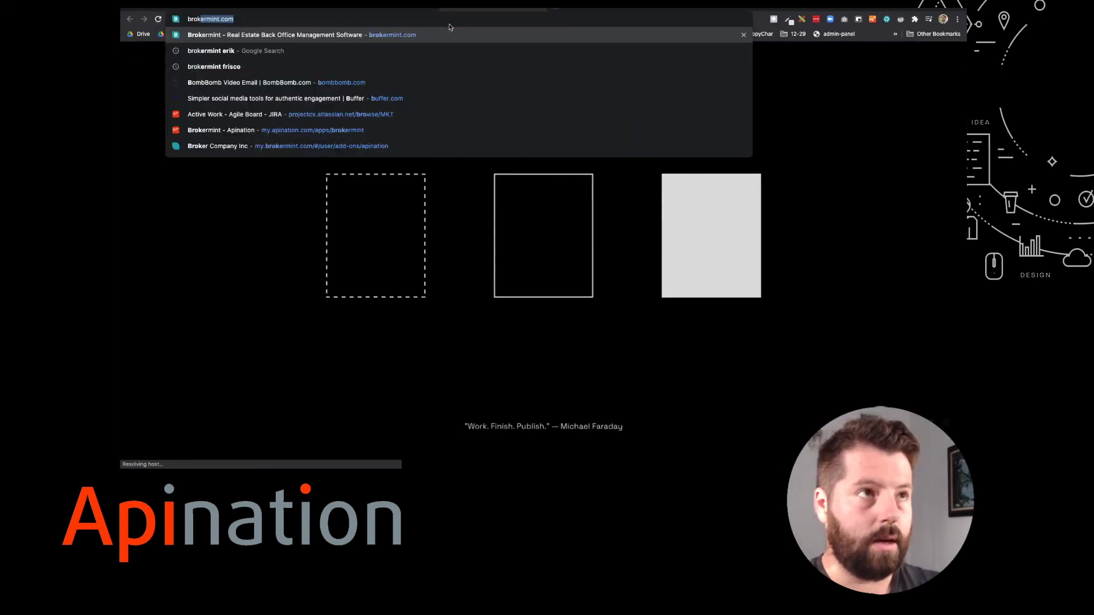
{"action": "key", "text": "Return"}
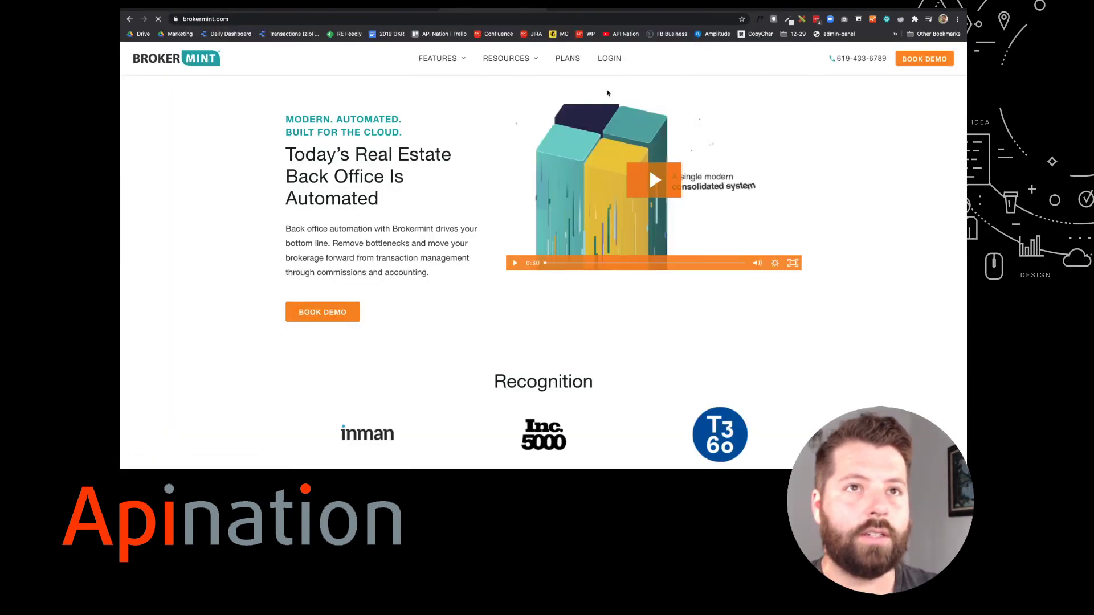
Log in to the Brokermint account and expand the list of incoming transactions.
{"action": "left_click", "coordinate": [609, 58]}
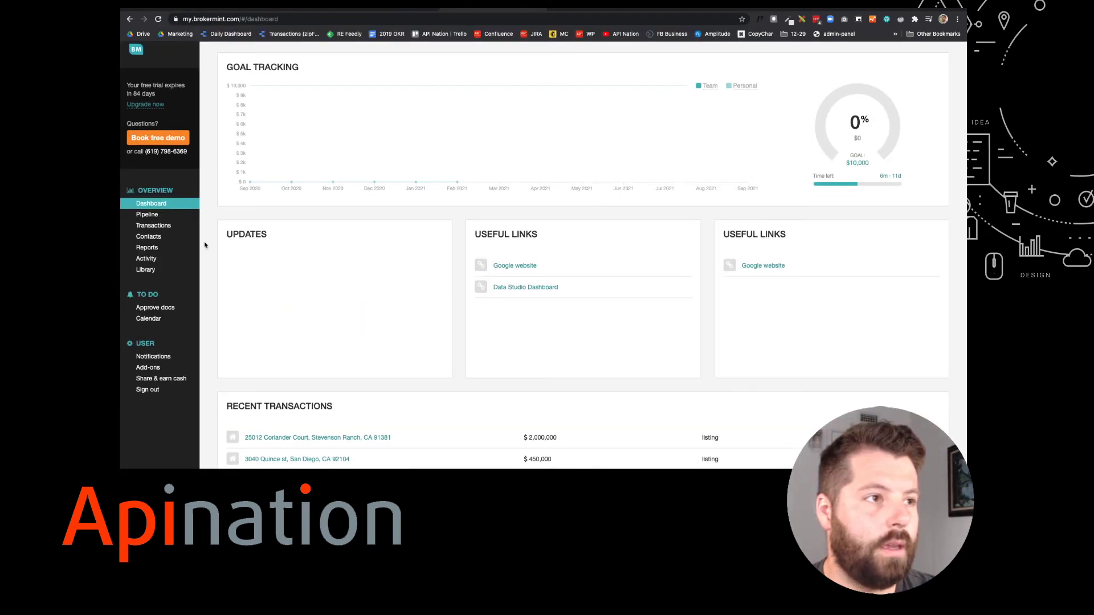
{"action": "left_click", "coordinate": [155, 226]}
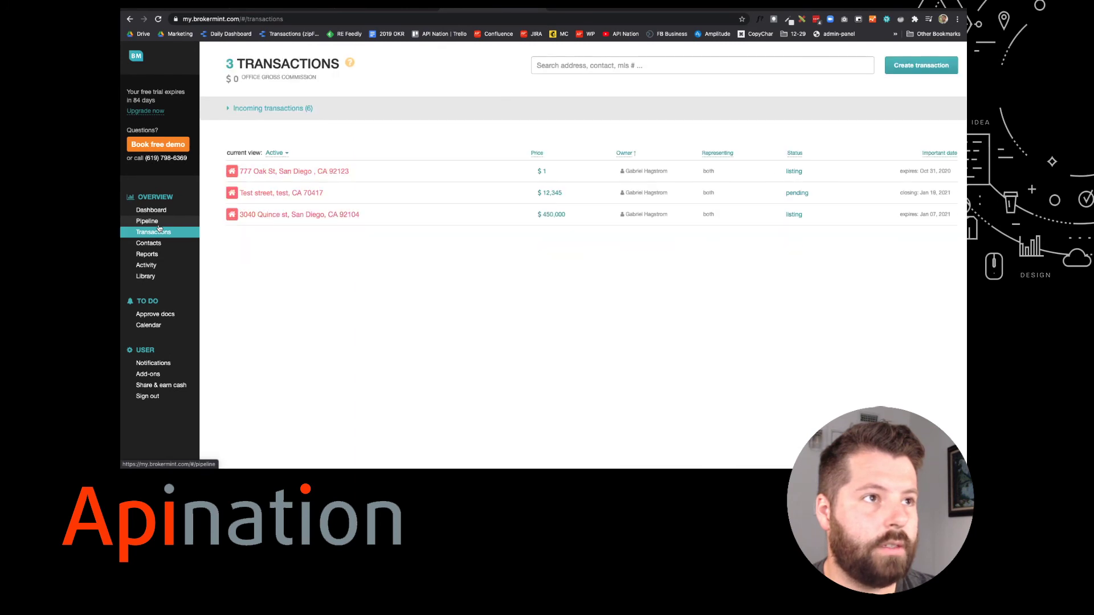
{"action": "left_click", "coordinate": [228, 109]}
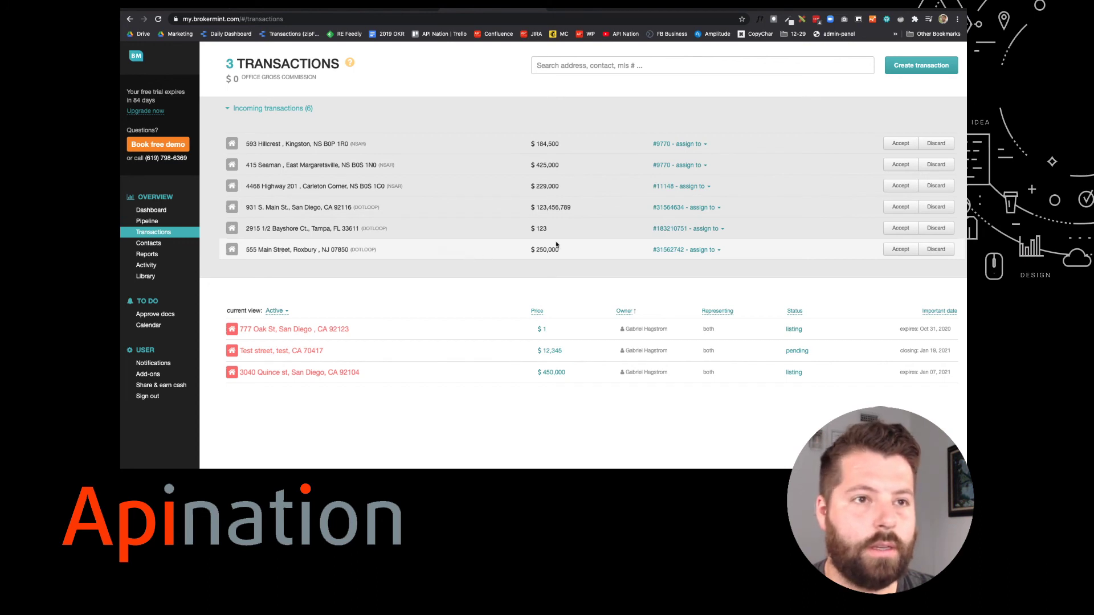
Accept the incoming dotloop transaction priced at $250,000, expand its additional fields, and proceed to the agents and commissions stage.
{"action": "left_click", "coordinate": [901, 250]}
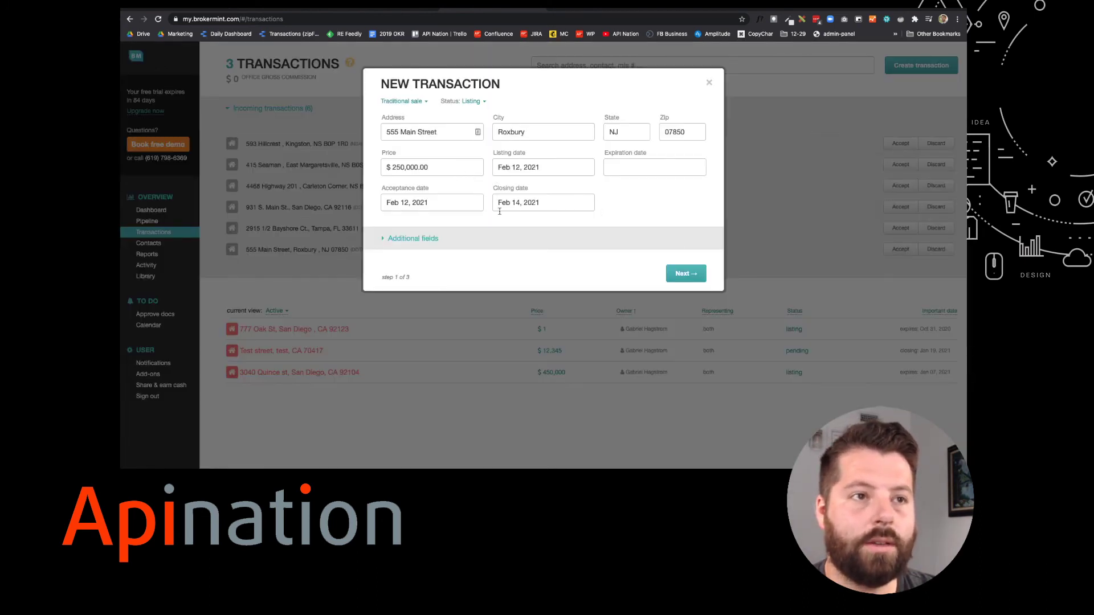
{"action": "left_click", "coordinate": [383, 240]}
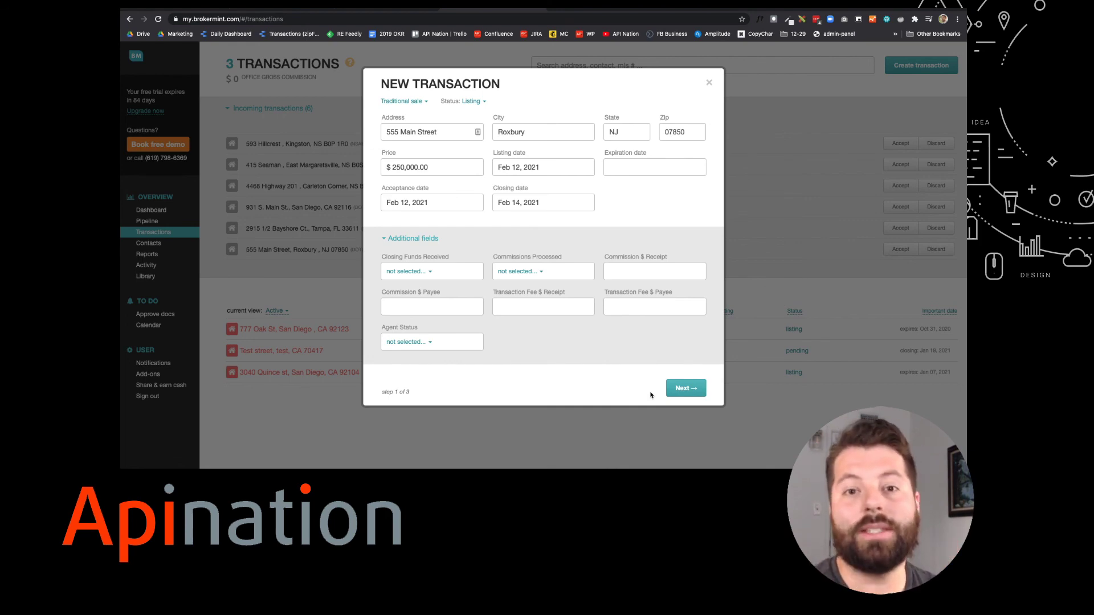
{"action": "left_click", "coordinate": [678, 390]}
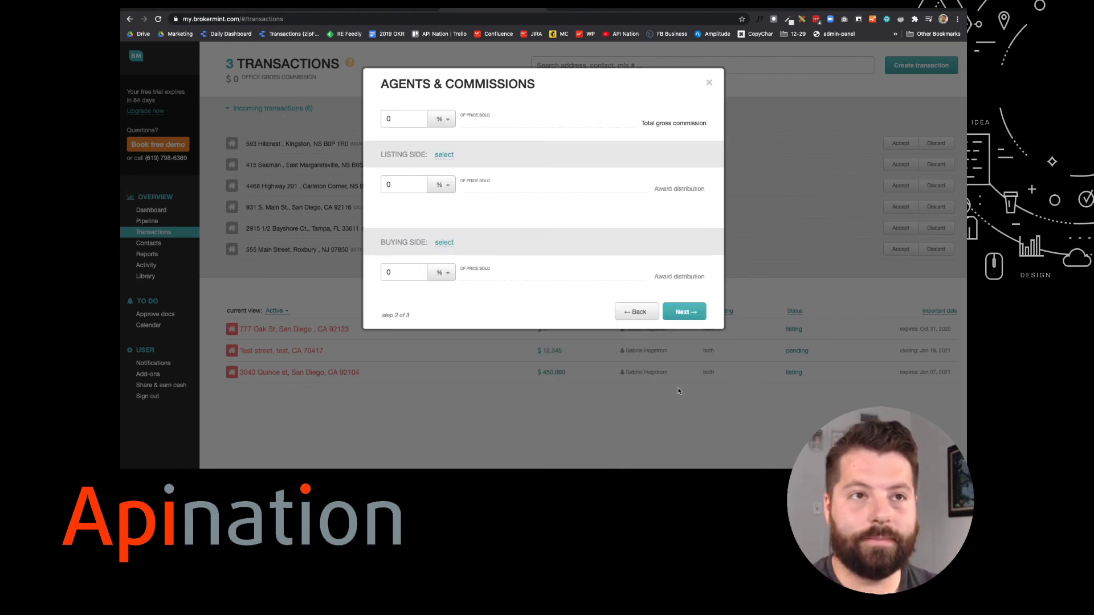